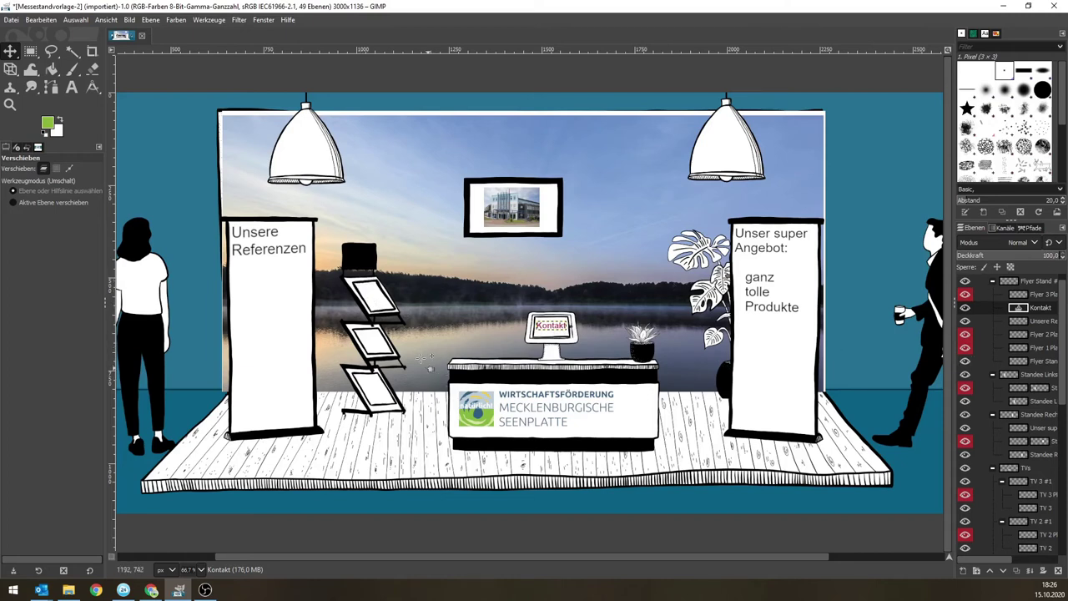
- Hide the Flyer Stand layer so the brochure rack is removed from the booth image
left_click(377, 297)
left_click(964, 360)
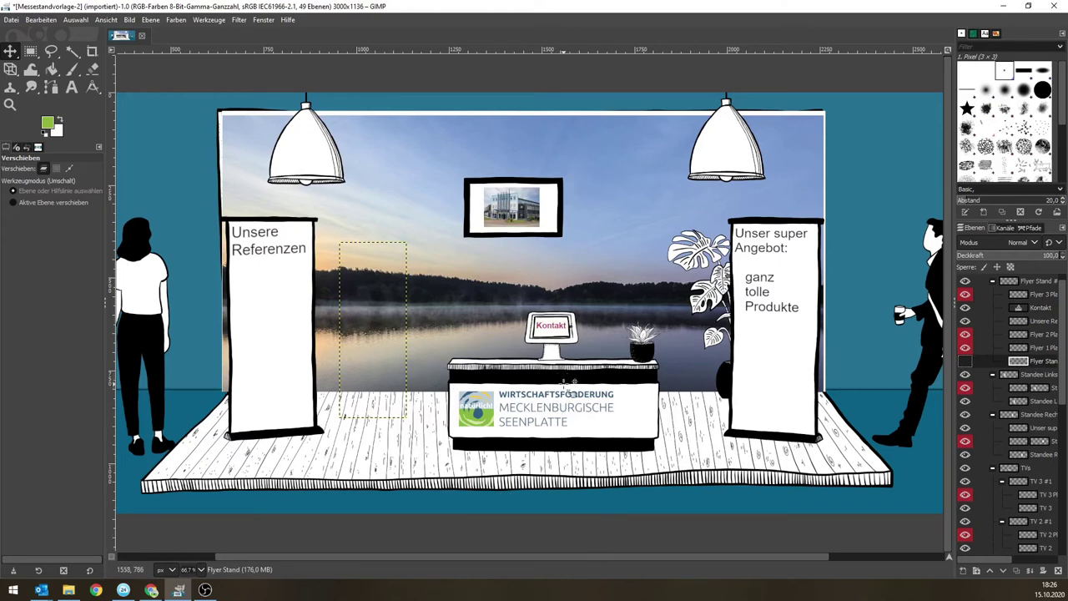
- Export the booth image as hintergrund-angepasst.png into the Beispielstand folder, using the default PNG options
left_click(13, 20)
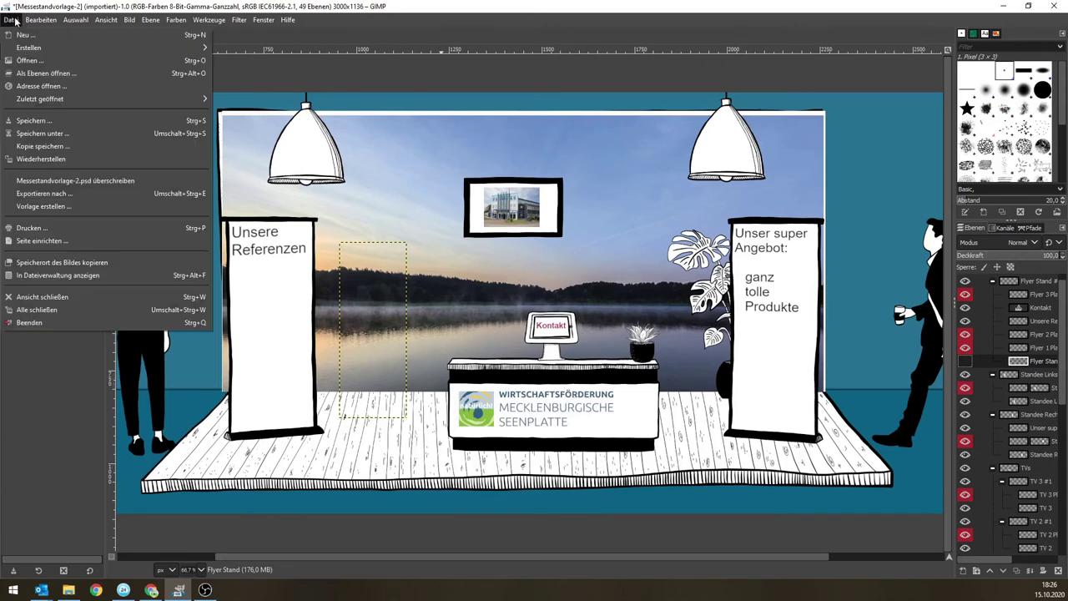
left_click(52, 193)
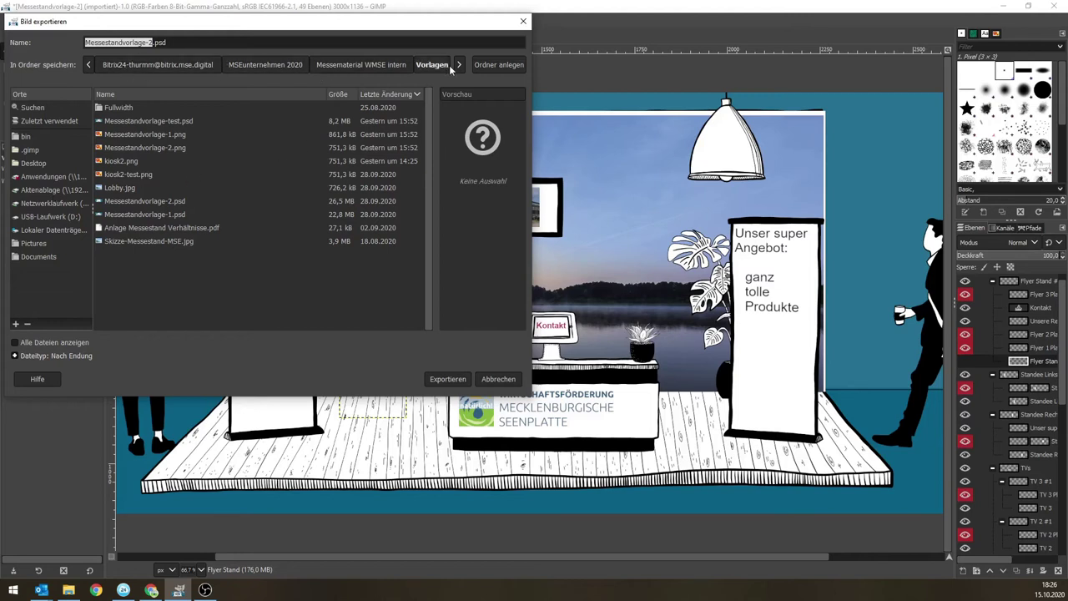
left_click(358, 66)
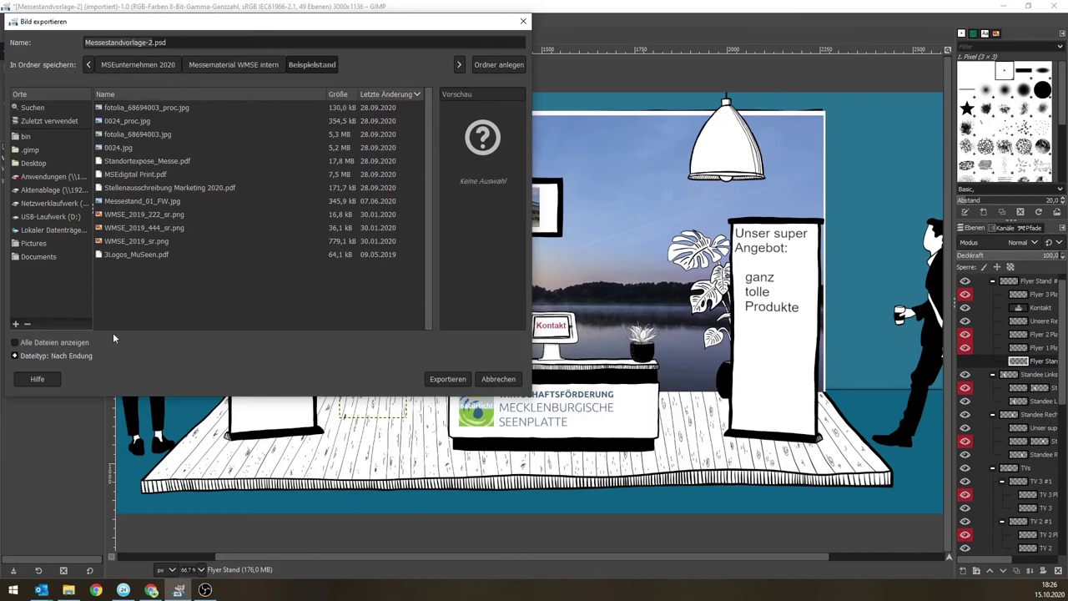
left_click(187, 42)
left_click_drag(187, 42, 30, 42)
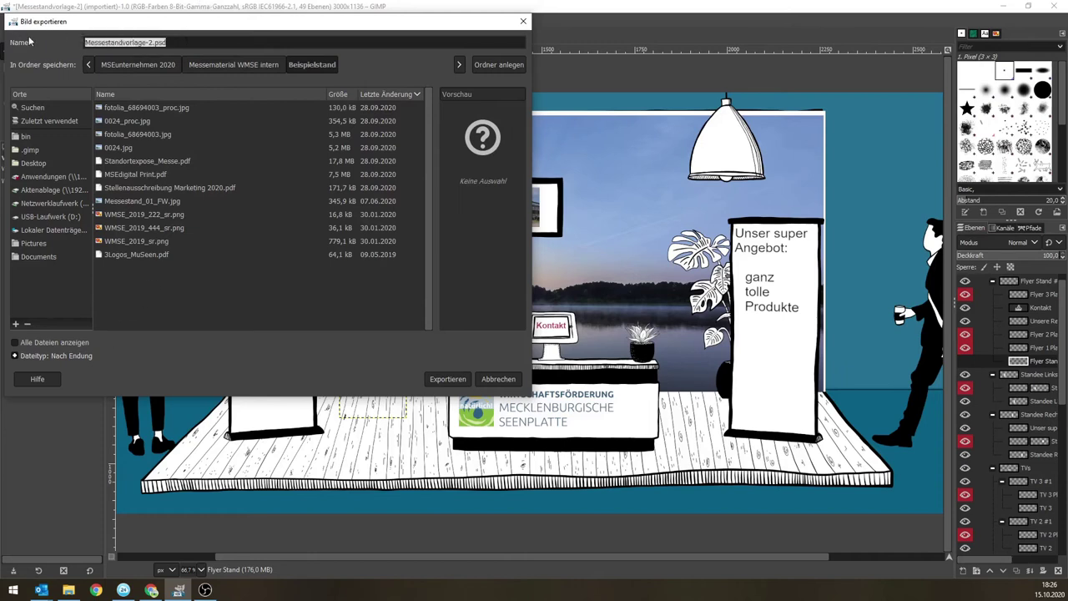
type("hinter")
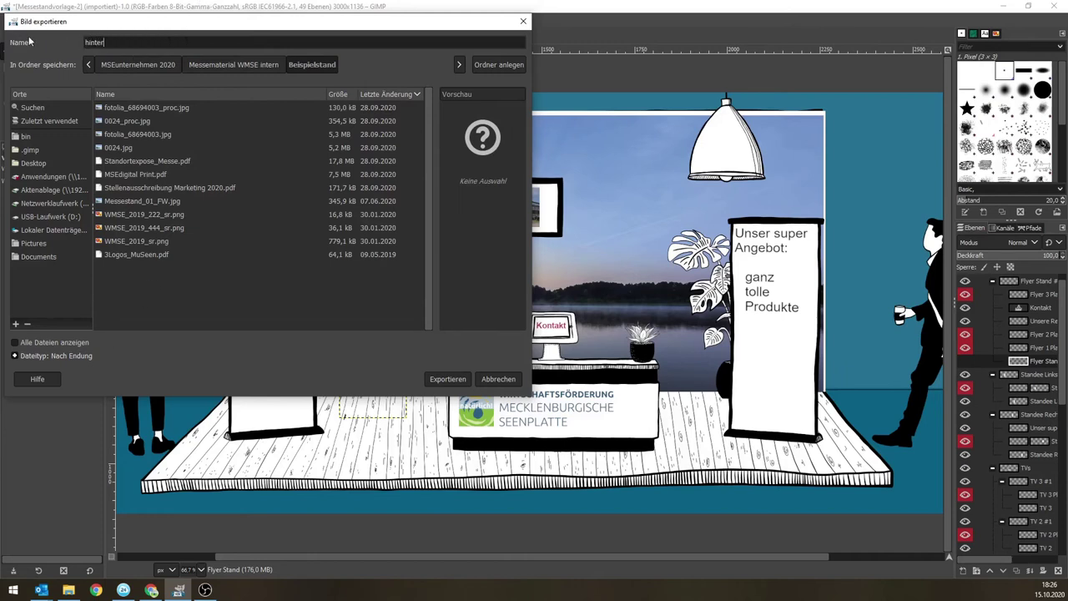
type("grund-angepasst.png")
left_click(444, 379)
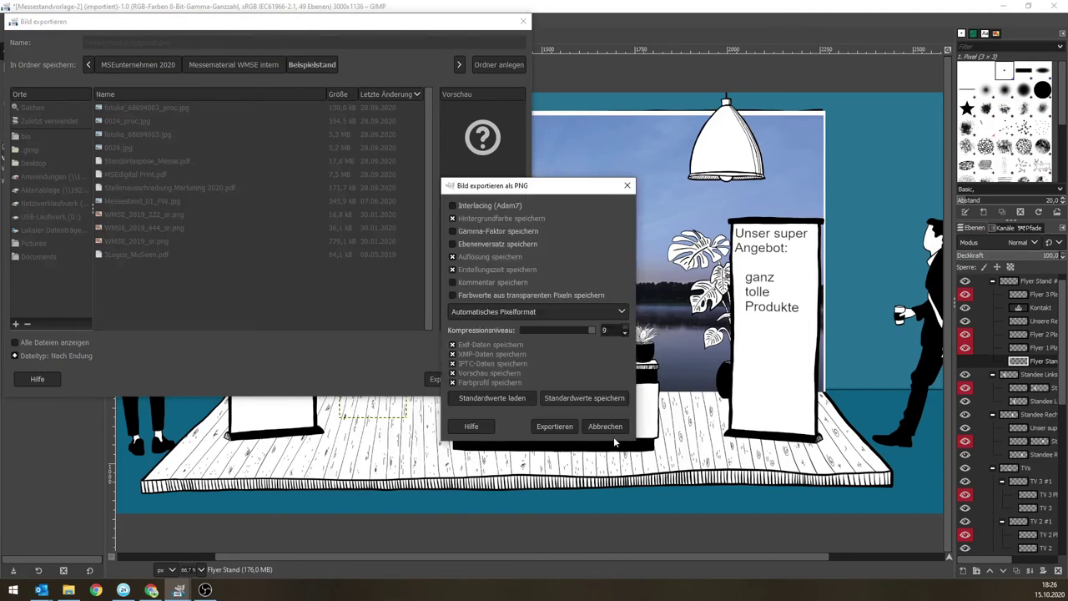
left_click(557, 427)
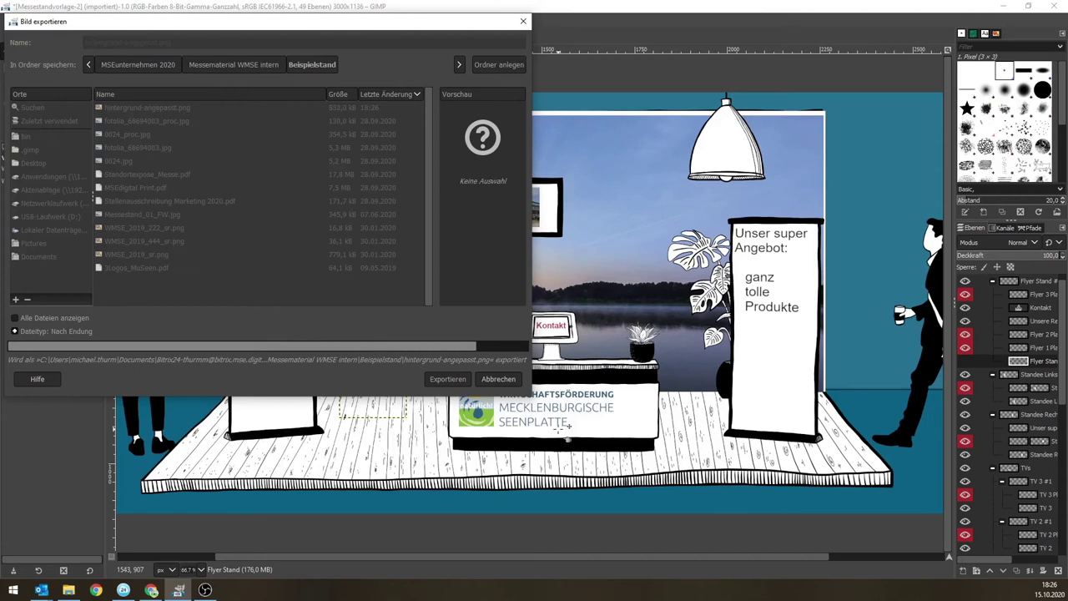
- Switch to the expo-IP admin site in the browser and start a new background graphic medium for the stand Beispielstand Aussteller
left_click(1005, 7)
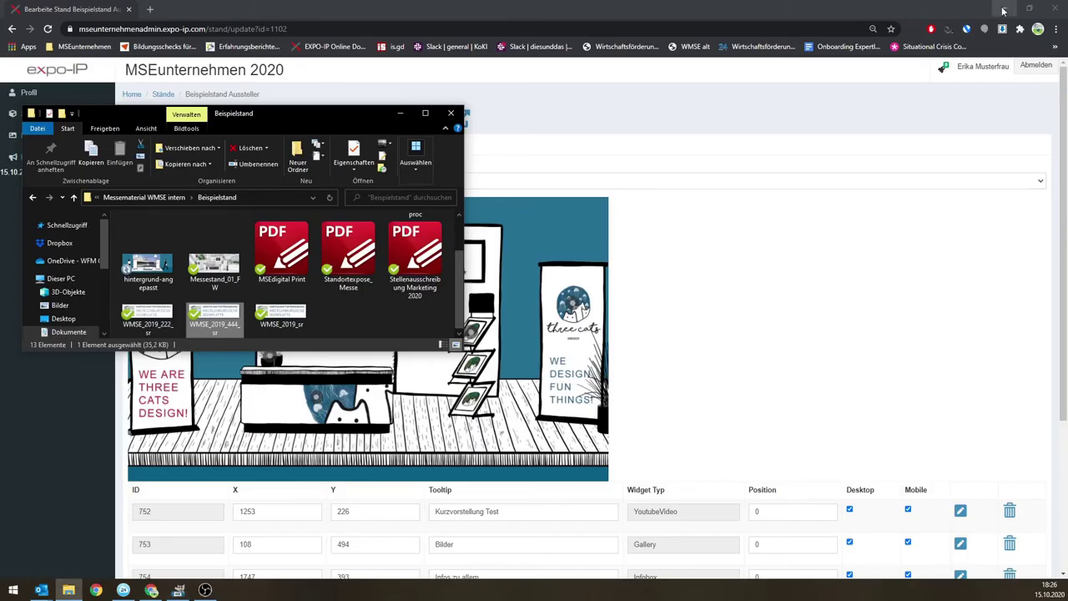
left_click(692, 209)
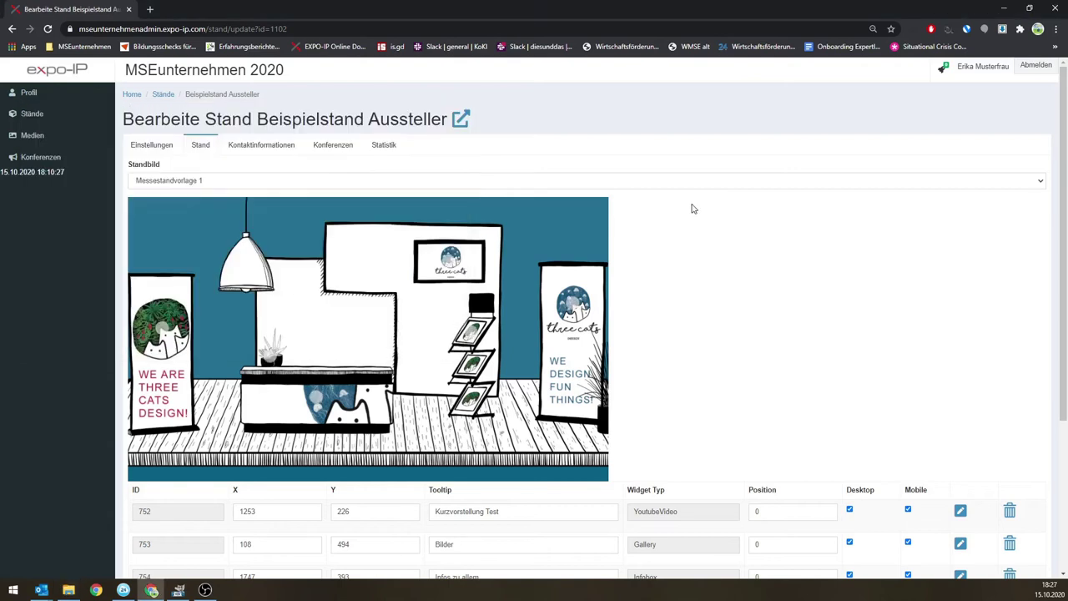
left_click(32, 136)
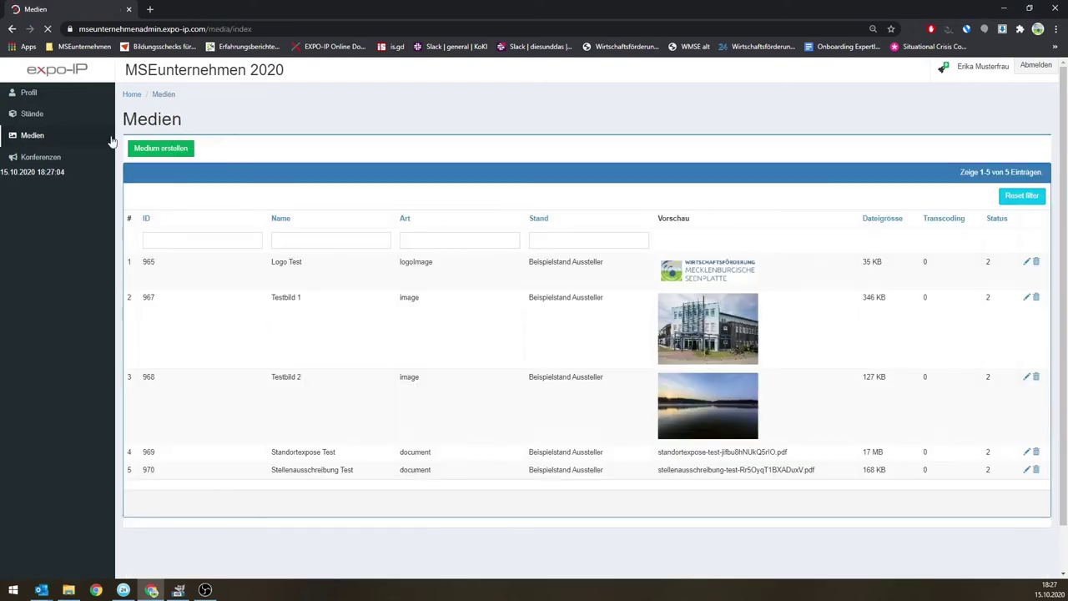
left_click(163, 149)
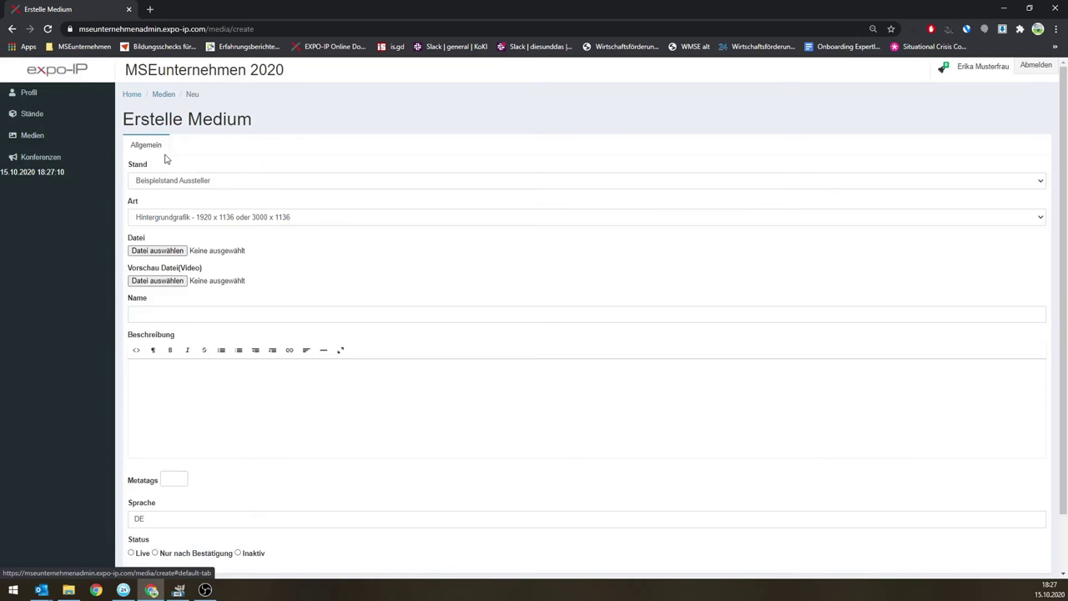
left_click(190, 181)
left_click(189, 186)
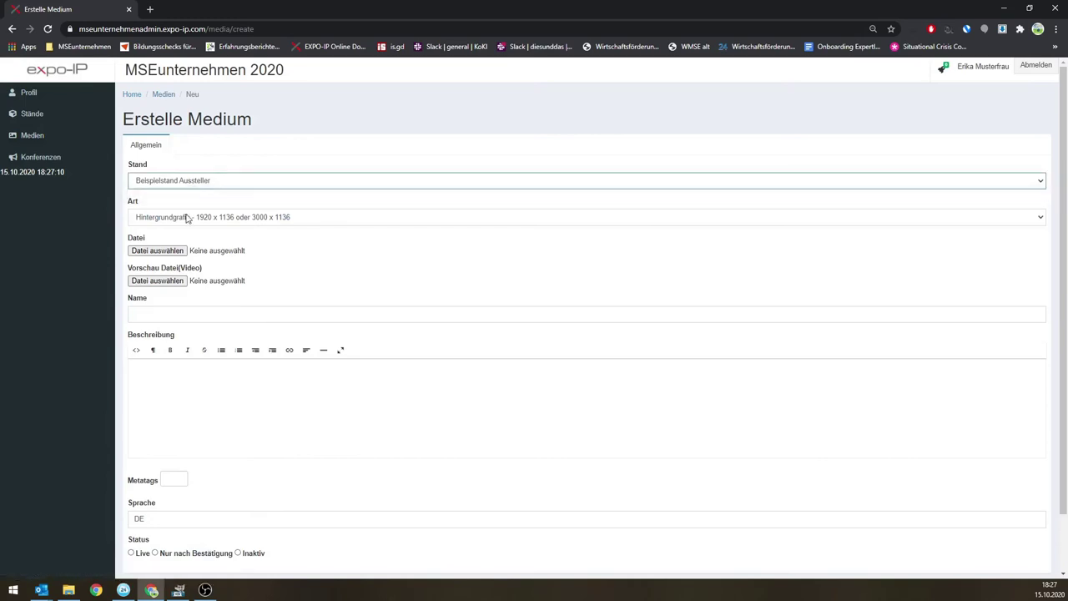
- Attach the image hintergrund-angepasst from the Beispielstand folder as the medium's main file
left_click(170, 252)
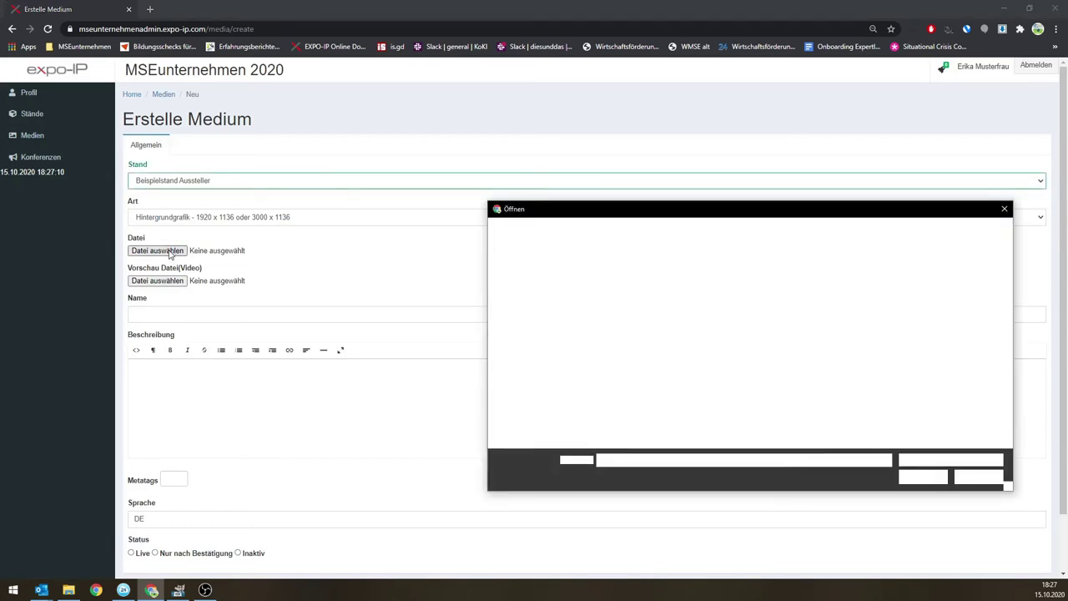
left_click(712, 228)
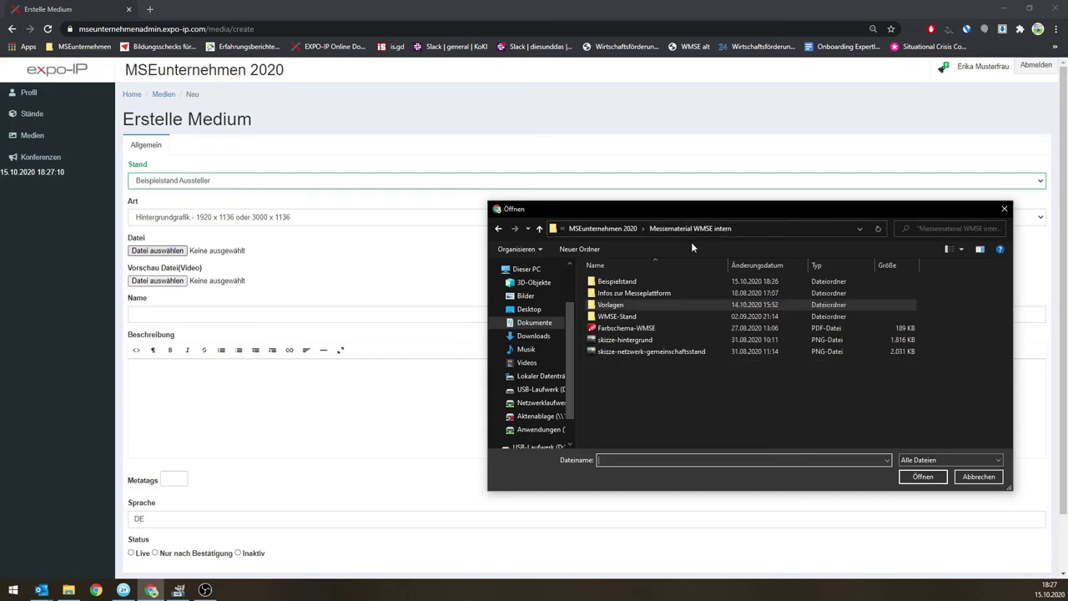
double_click(632, 284)
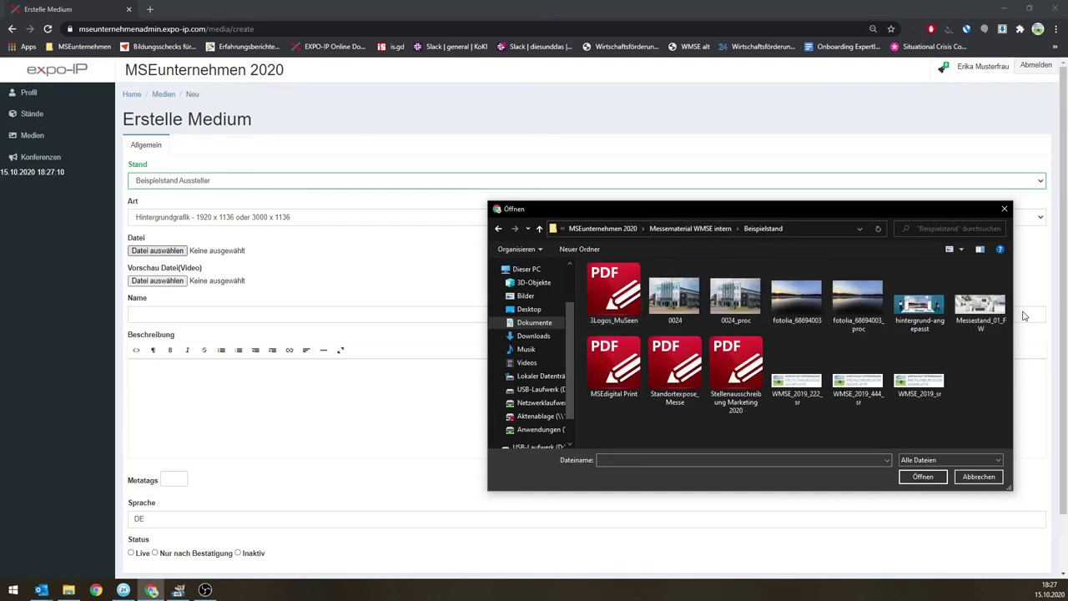
left_click(918, 307)
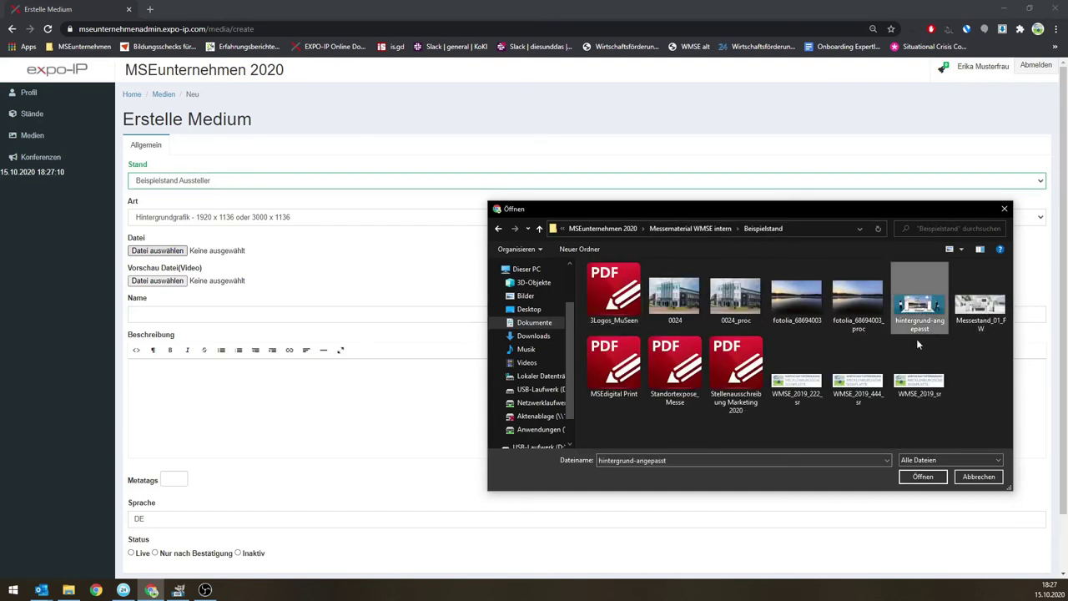
left_click(922, 477)
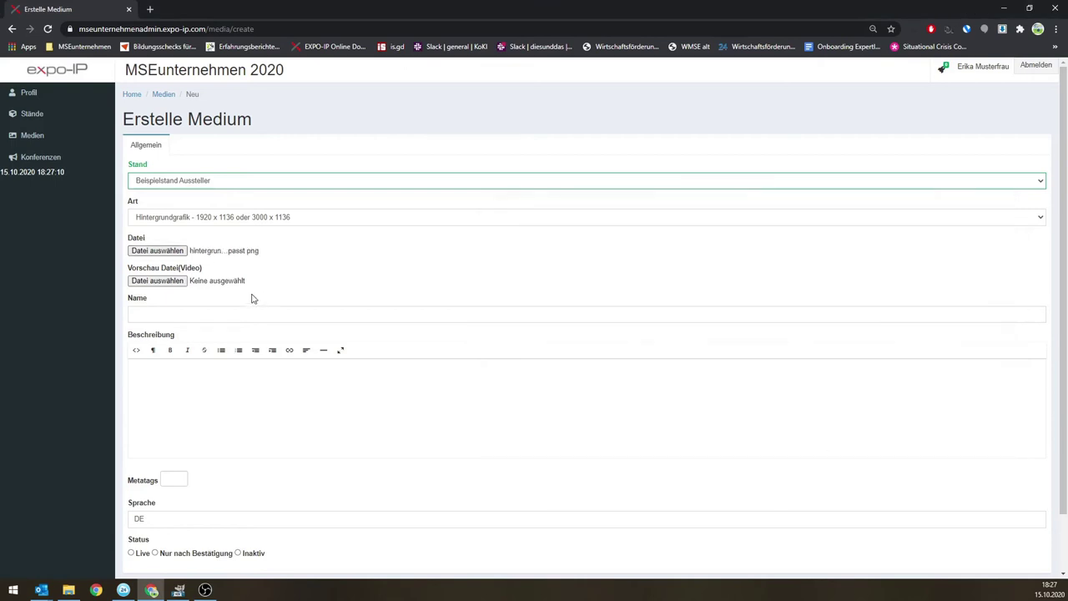
- Name the medium "Hintergrund neu Test", set its status to Live and save it
left_click(181, 314)
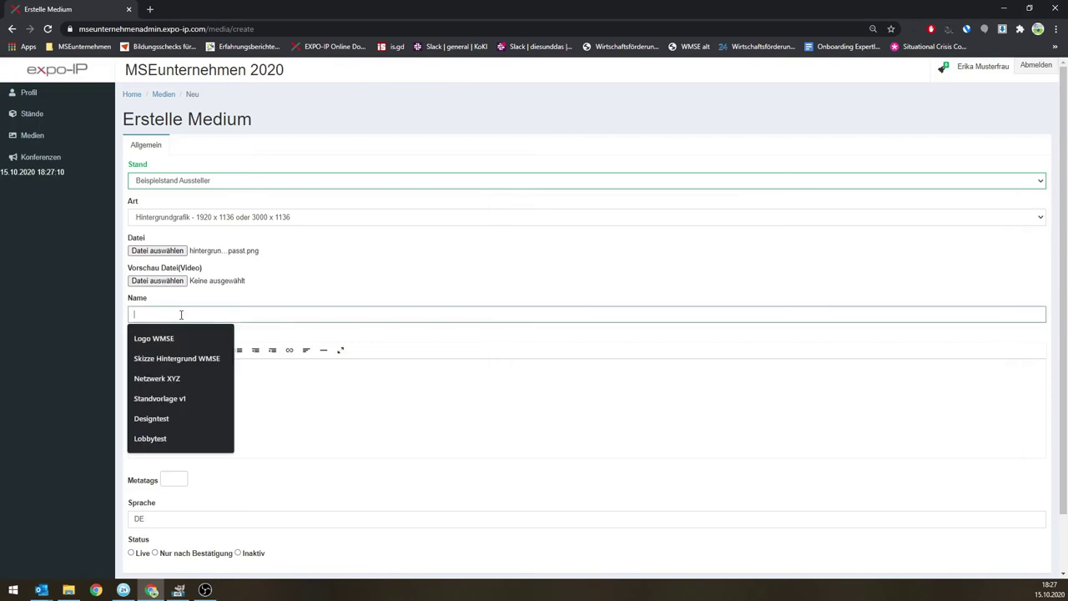
type("Hinter")
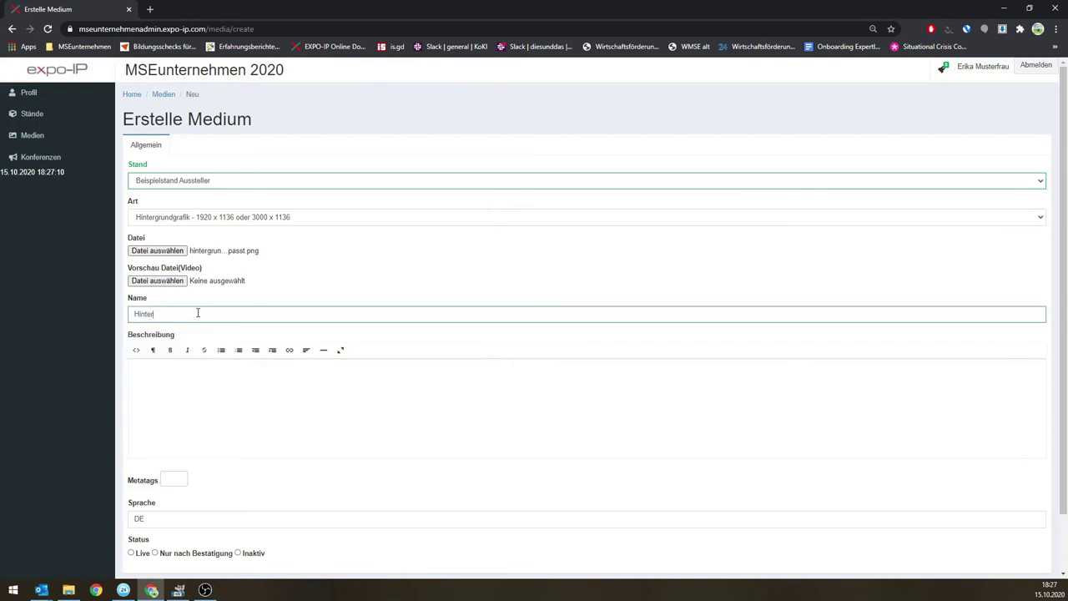
type("grund neu Test")
scroll(250, 353, "down", 2)
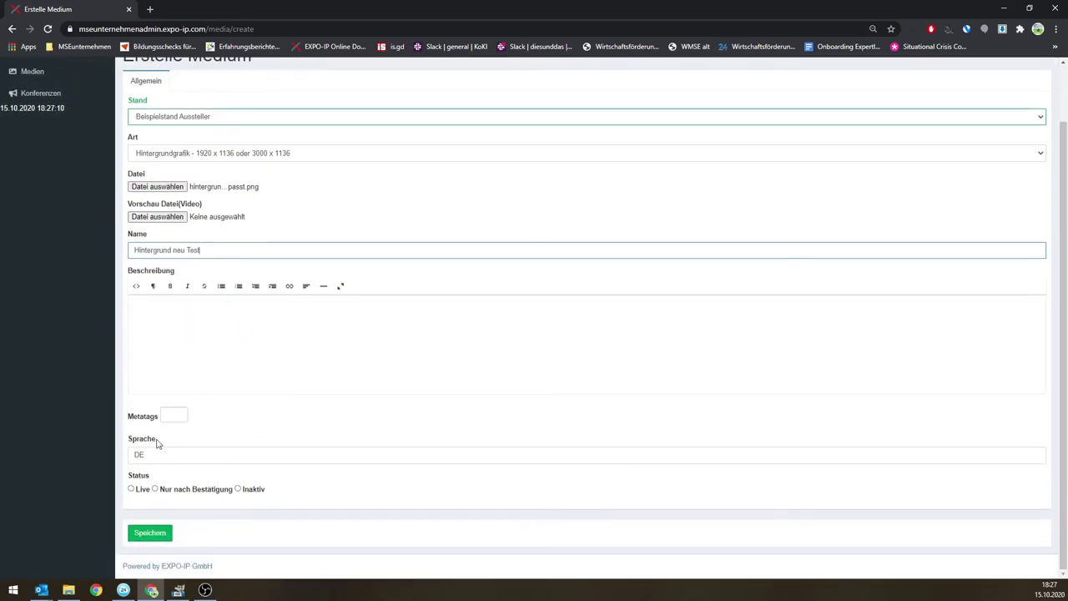
left_click(138, 490)
left_click(140, 539)
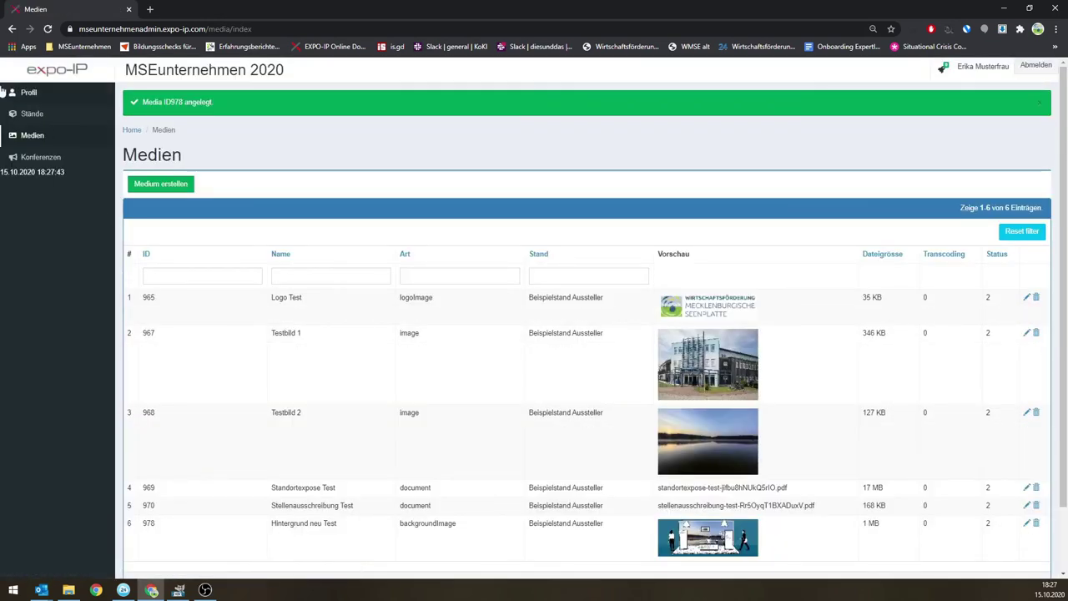
- Open the stand Beispielstand Aussteller for editing, set its stand image to "Hintergrund neu Test" and save
left_click(36, 122)
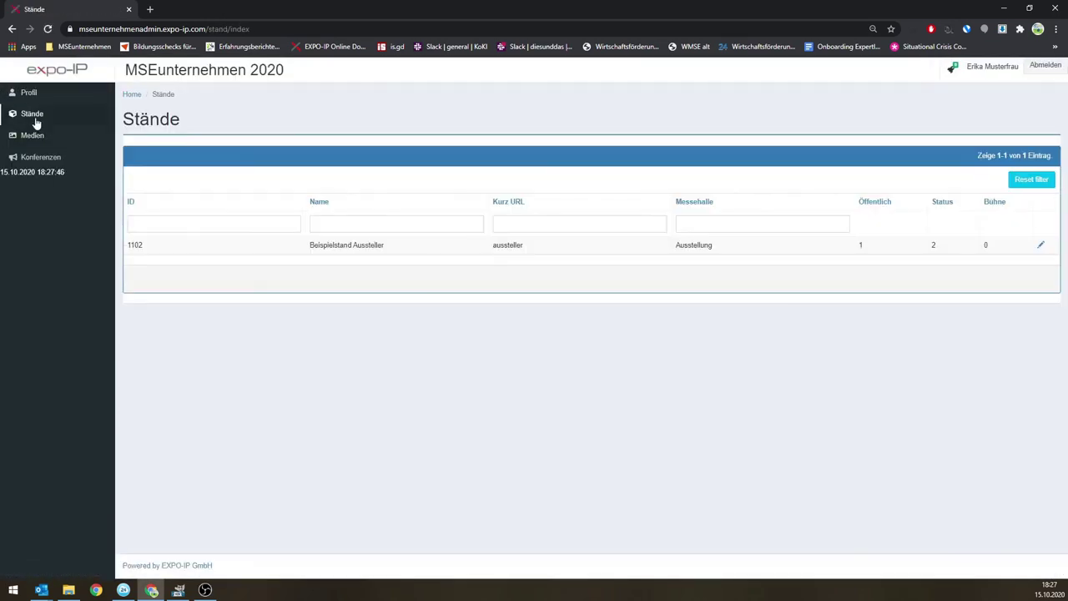
left_click(1039, 247)
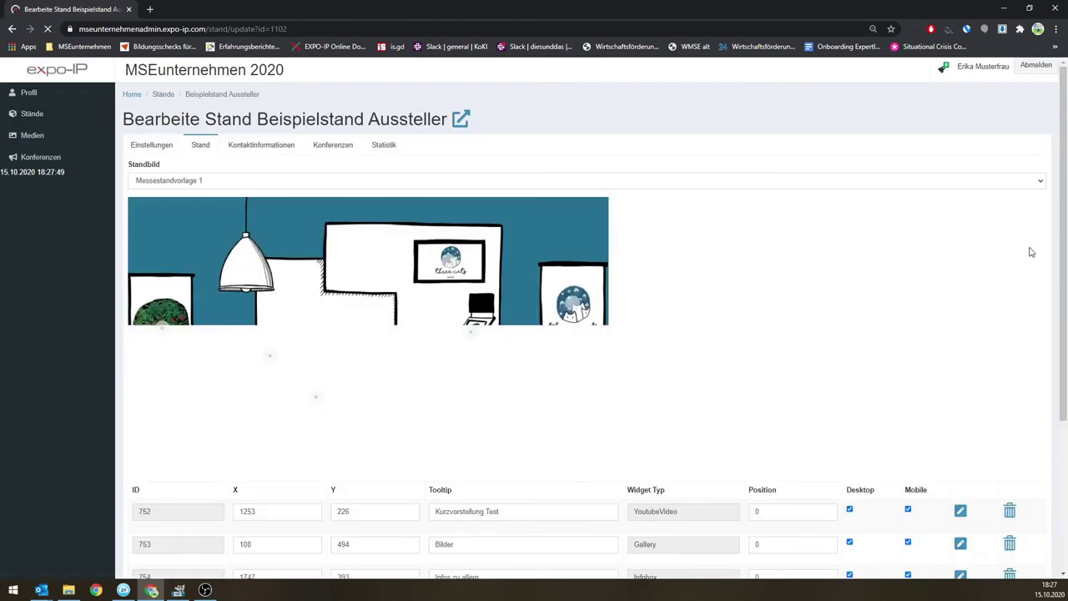
left_click(191, 181)
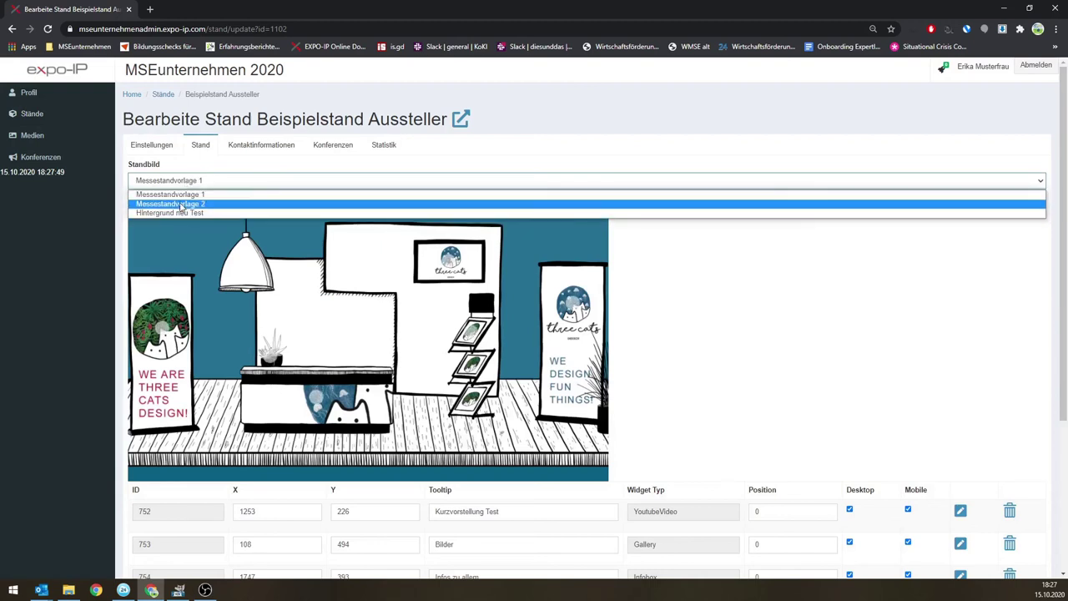
left_click(176, 212)
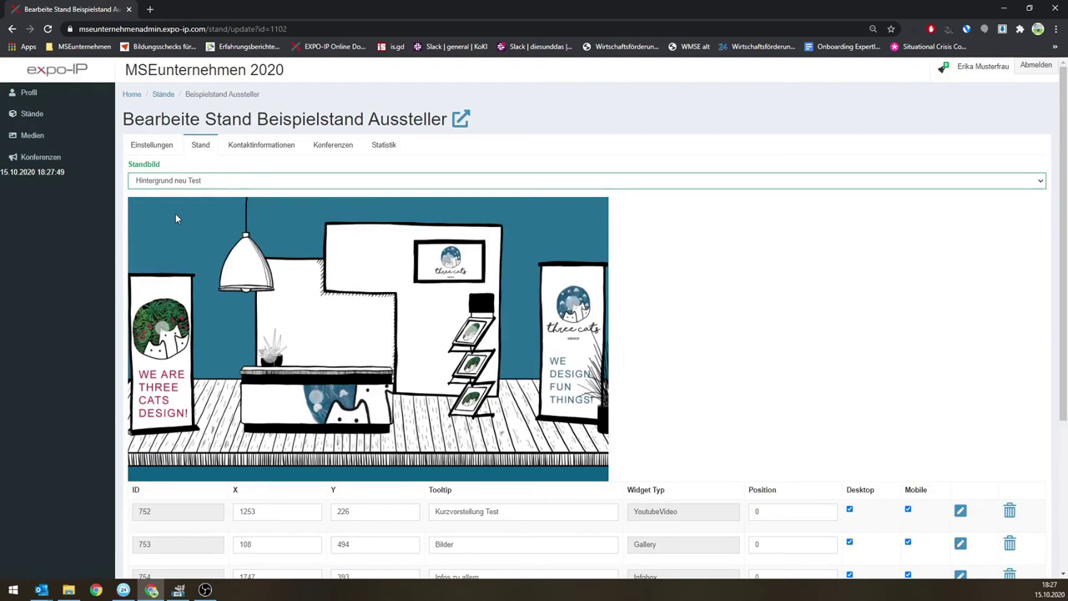
scroll(103, 471, "down", 3)
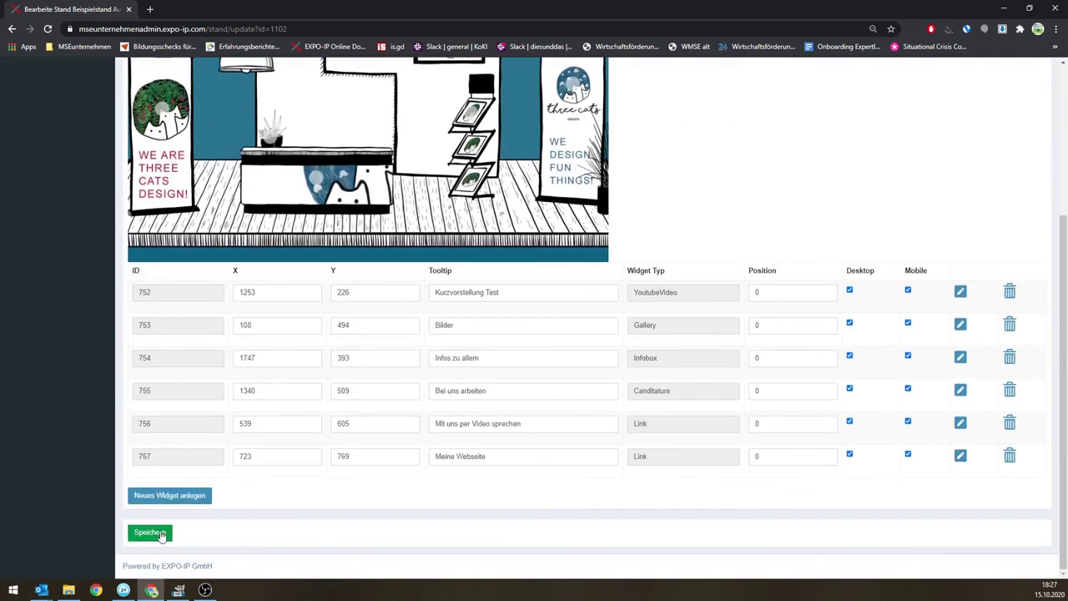
left_click(150, 532)
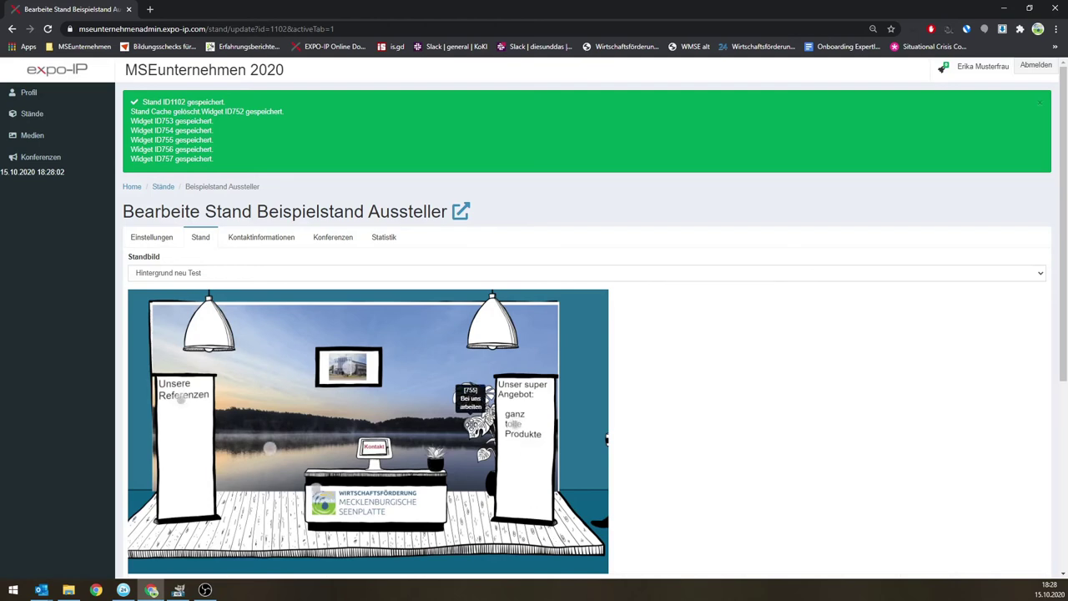
- Move the widgets "Bei uns arbeiten" onto the counter plant, "Mit uns per Video sprechen" onto the Kontakt screen and "Meine Webseite" onto the counter logo; save
left_click_drag(469, 421, 434, 461)
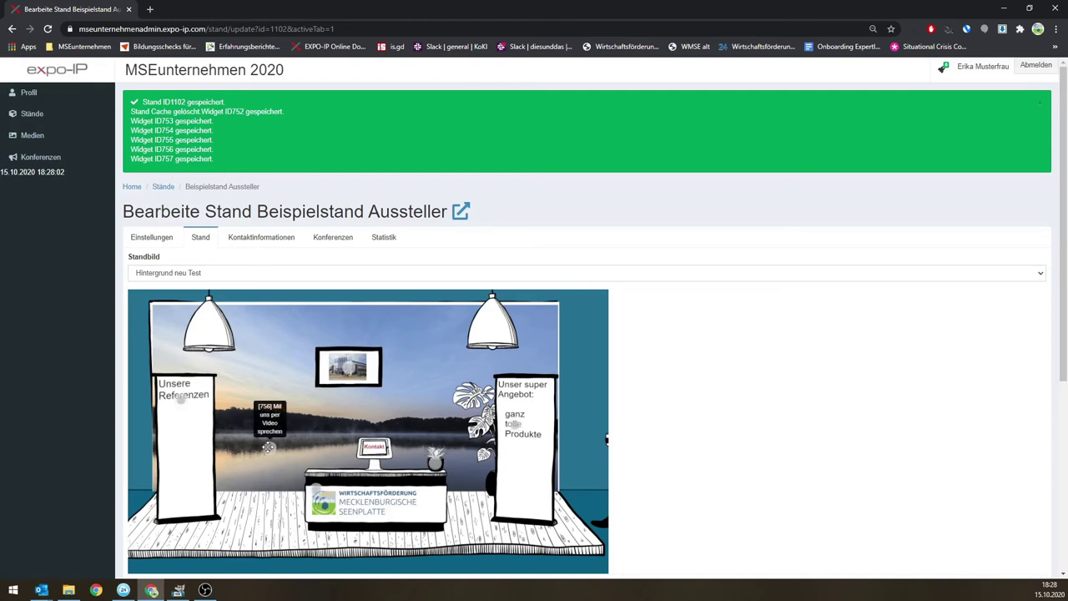
mouse_move(267, 447)
left_mouse_down()
mouse_move(389, 449)
mouse_move(374, 447)
left_mouse_up()
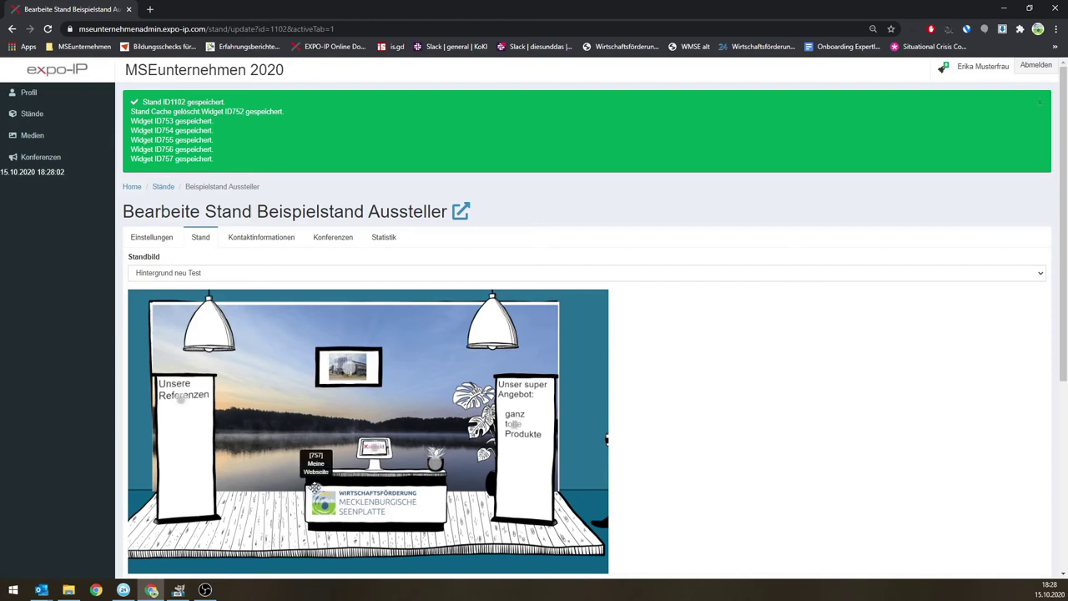
mouse_move(317, 491)
left_mouse_down()
mouse_move(333, 498)
mouse_move(321, 502)
left_mouse_up()
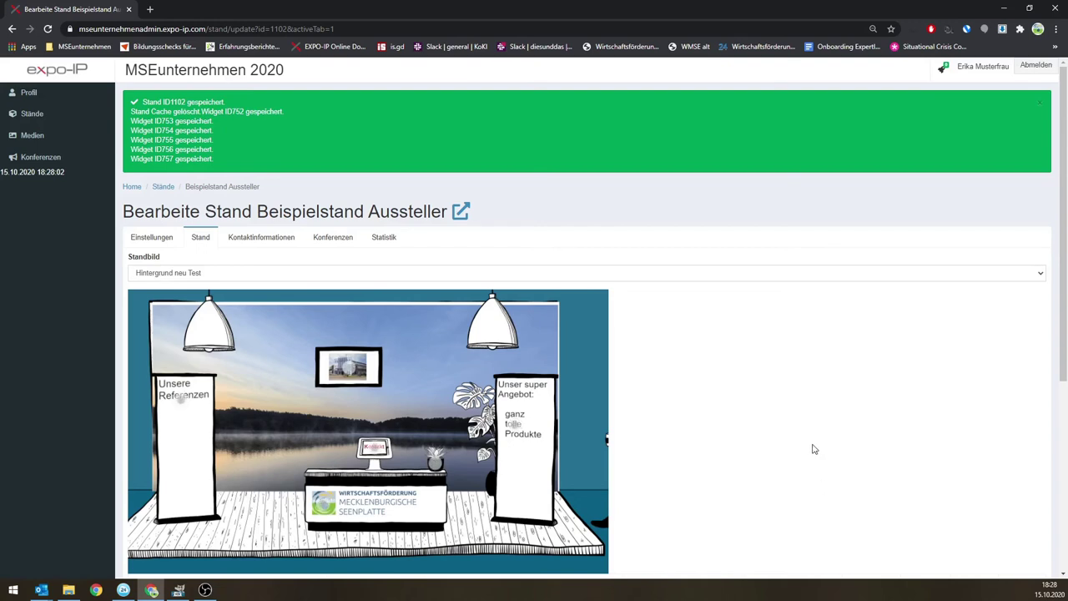
scroll(912, 328, "down", 3)
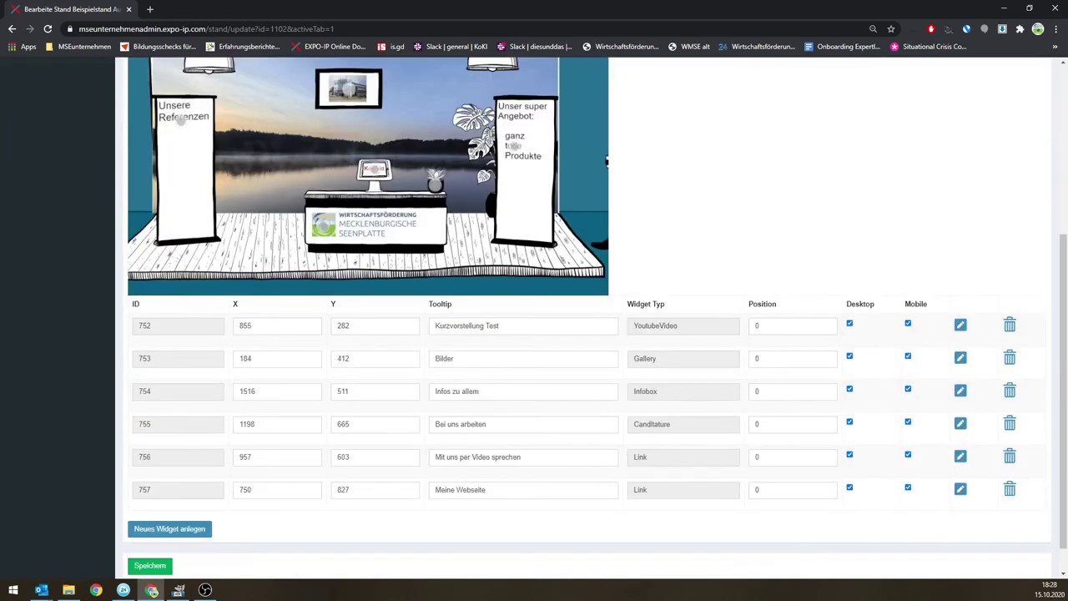
left_click(150, 566)
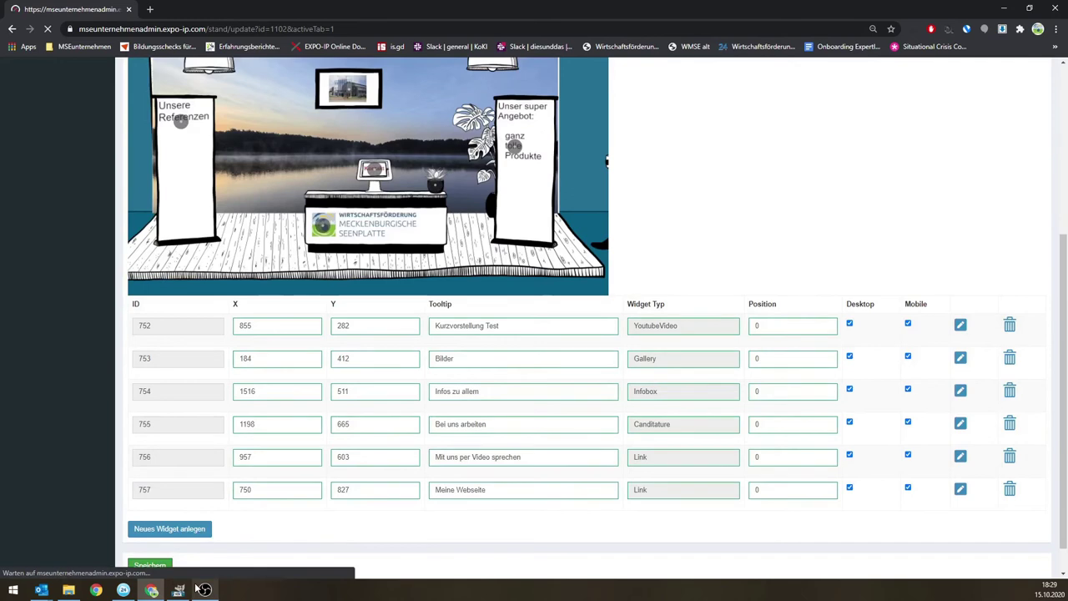
mouse_move(180, 594)
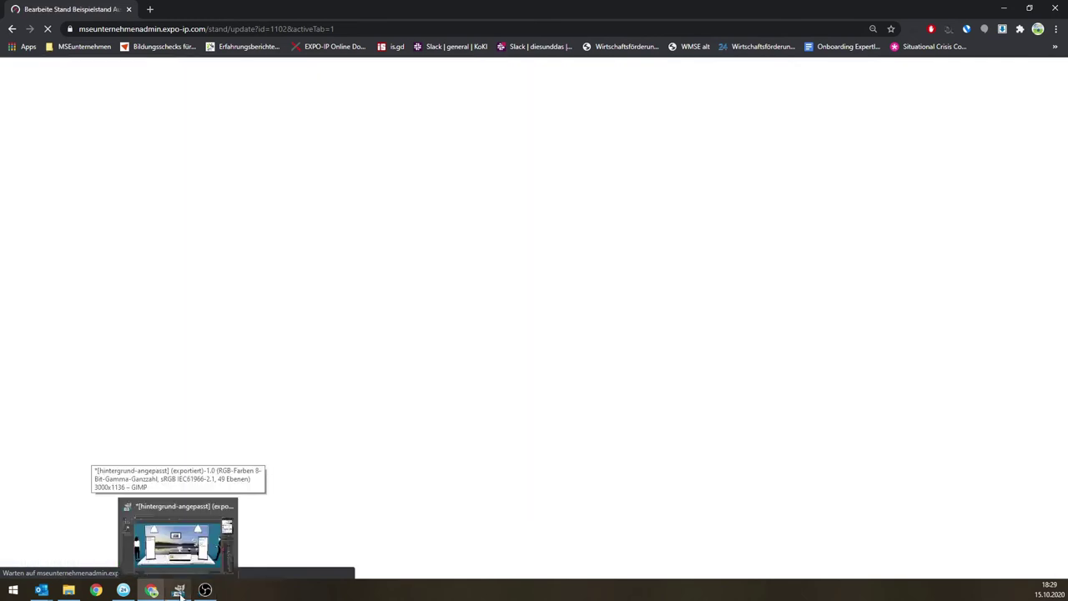
left_click(181, 592)
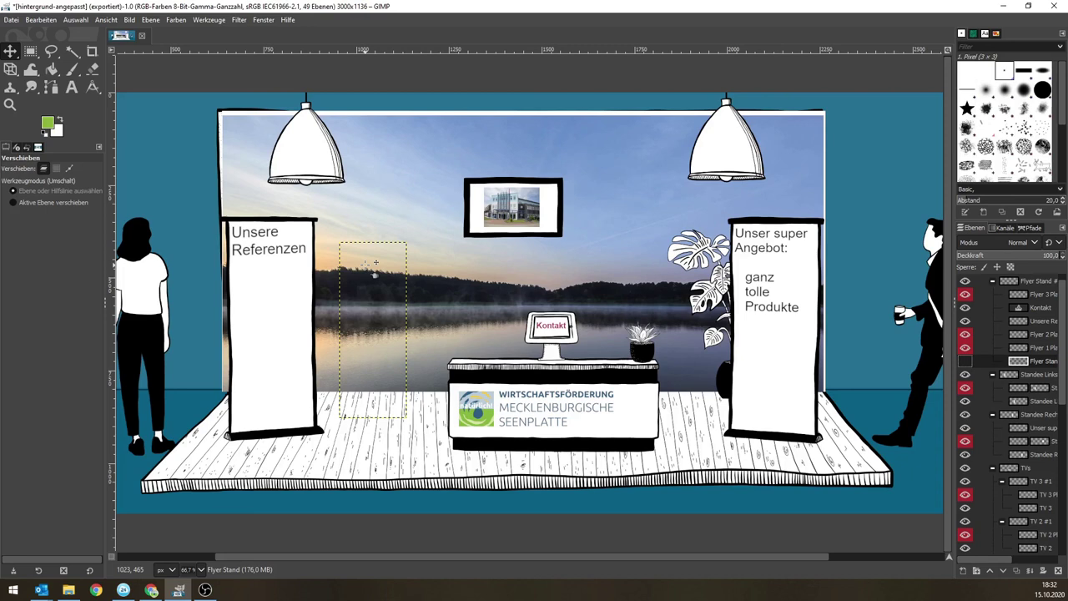
left_click(1003, 5)
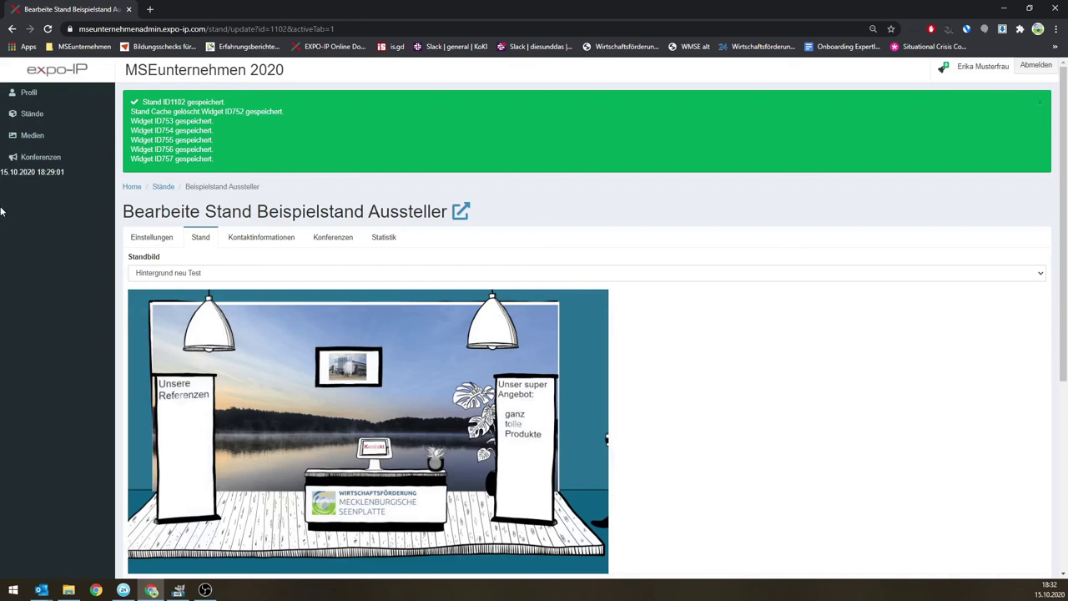
- Start creating another medium in the media library
left_click(32, 136)
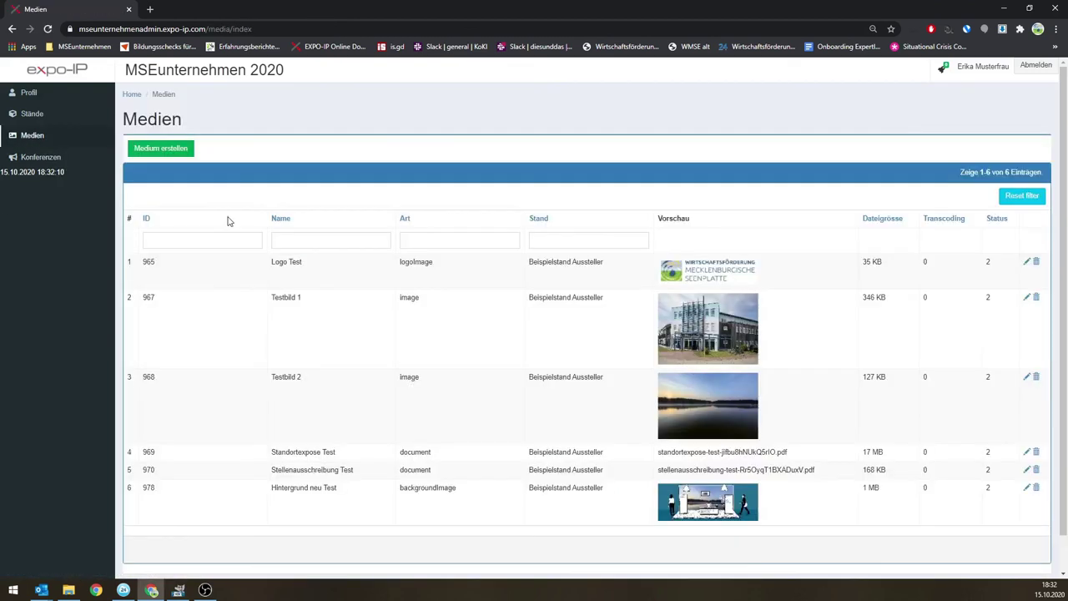
left_click(167, 153)
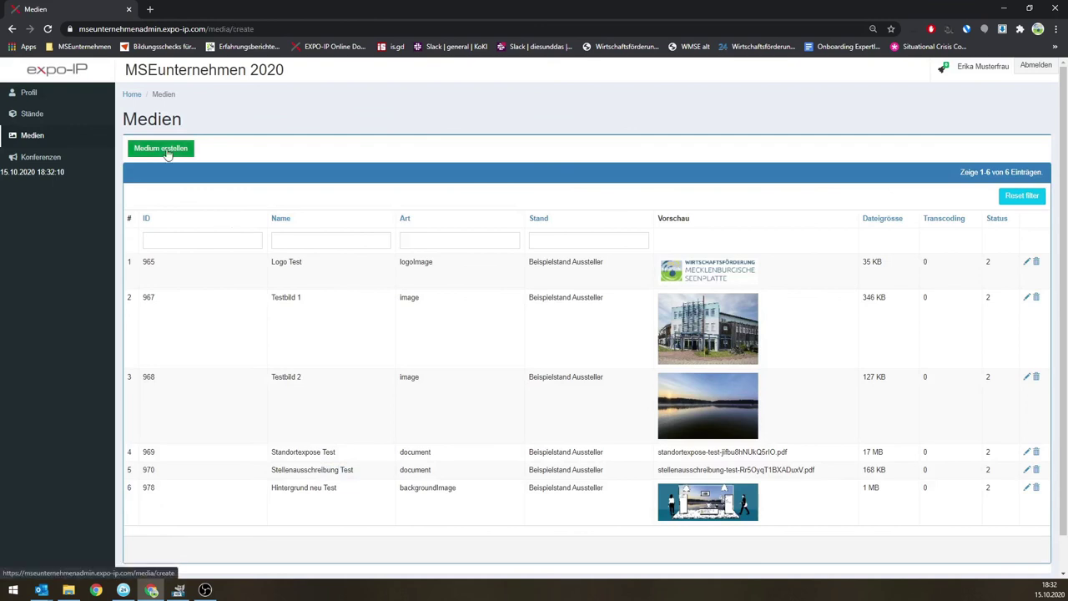